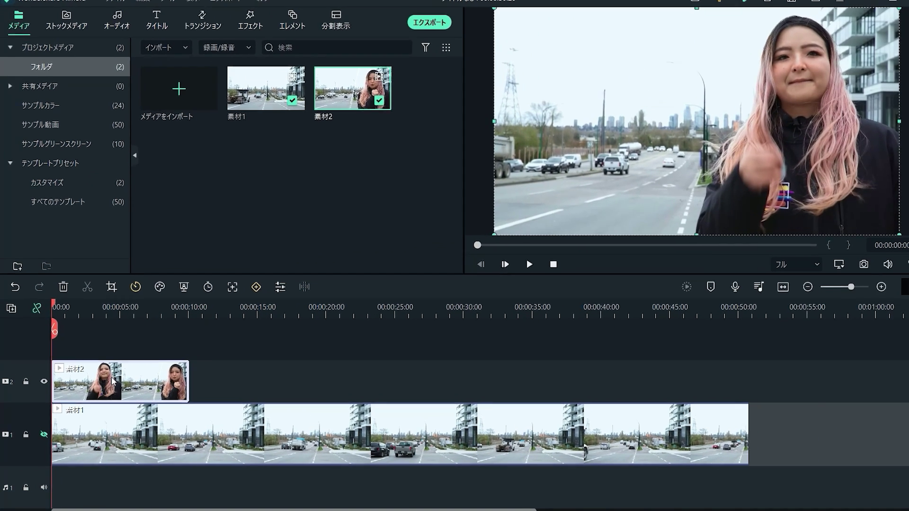
Apply a single-line mask to clip 素材2, tilted about 16.72° and positioned at about X 21.4, Y -7.1 beside the woman
double_click(140, 354)
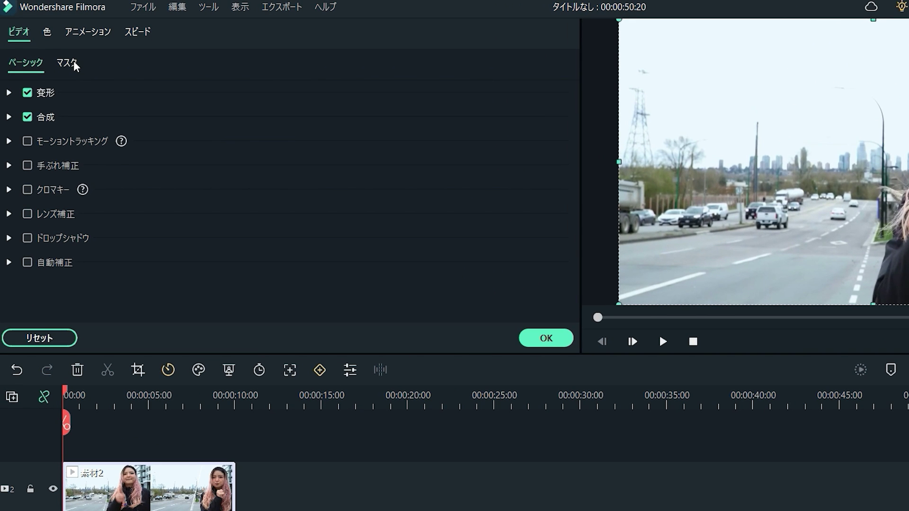
left_click(63, 63)
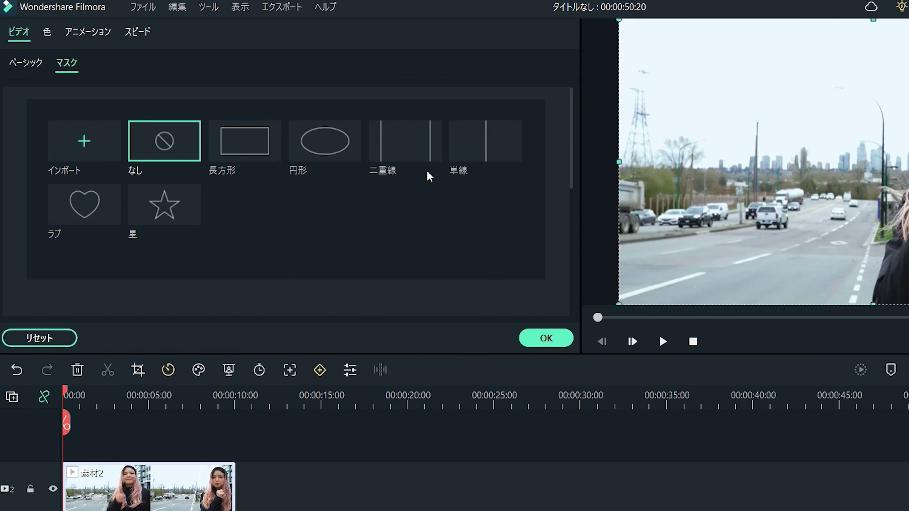
left_click(486, 152)
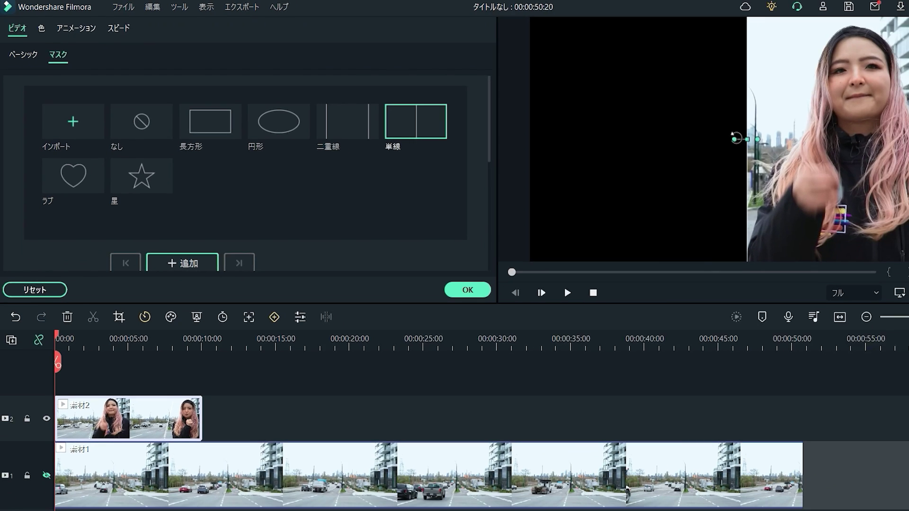
left_click_drag(858, 162, 858, 157)
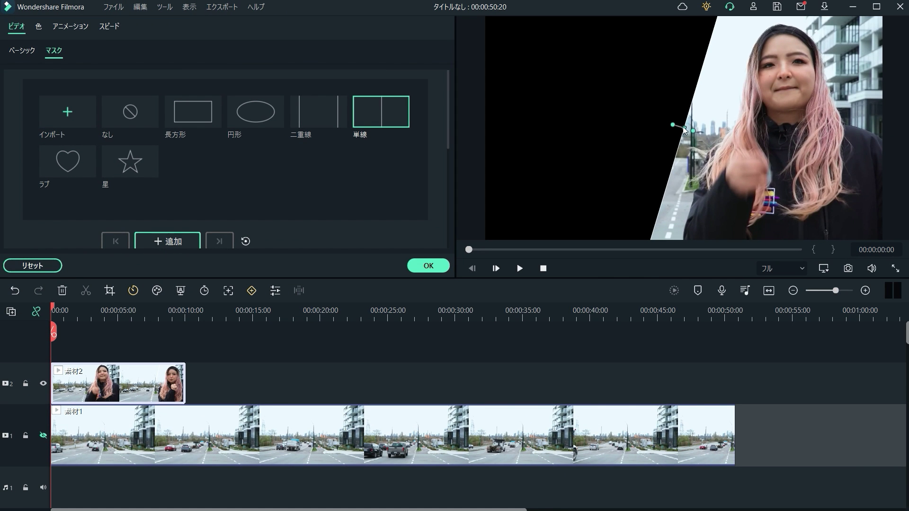
left_click_drag(689, 131, 700, 132)
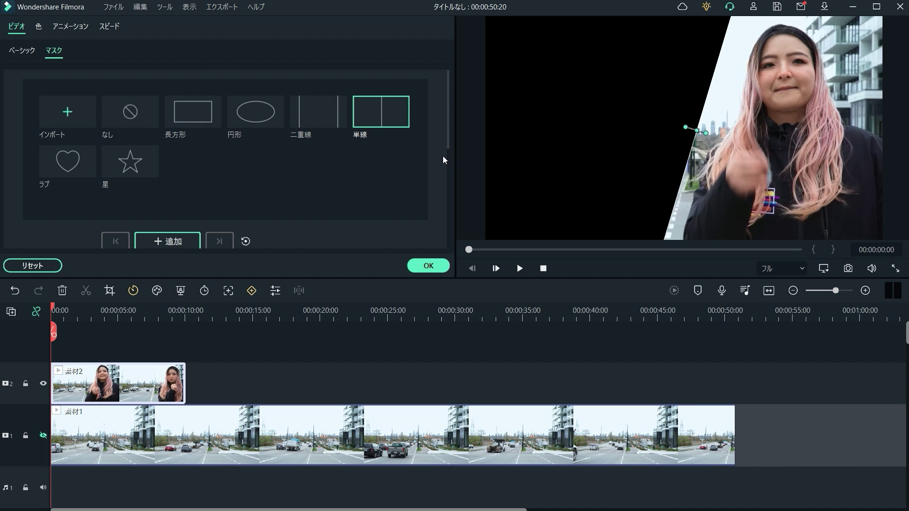
Set the mask's blur strength to 16.45, make video track 1 visible, and return the playhead to the start
scroll(442, 155, "down", 3)
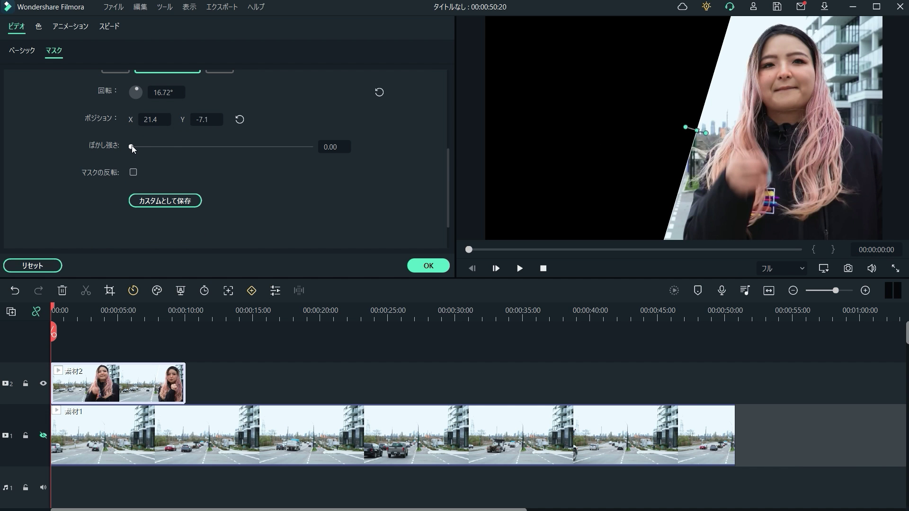
left_click_drag(132, 147, 160, 148)
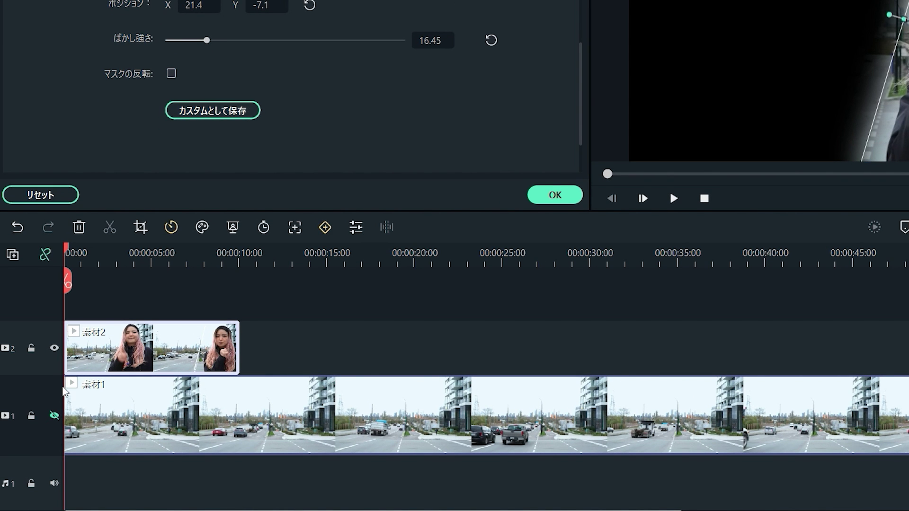
left_click(54, 415)
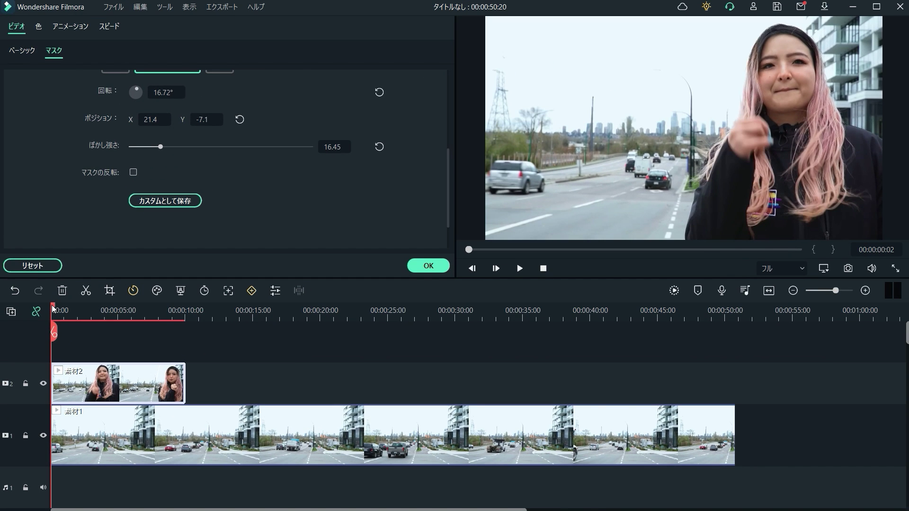
left_click(50, 308)
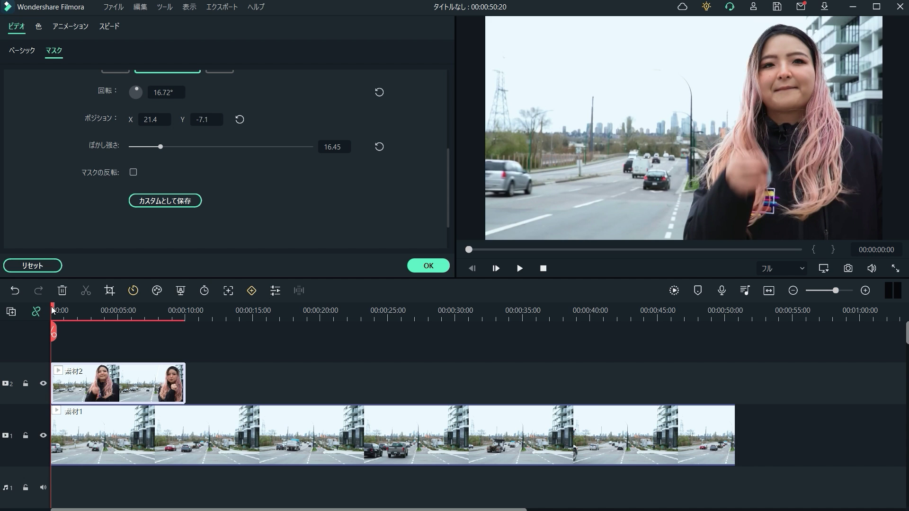
Apply the custom speed ramp to clip 素材1 on video track 1
left_click(89, 450)
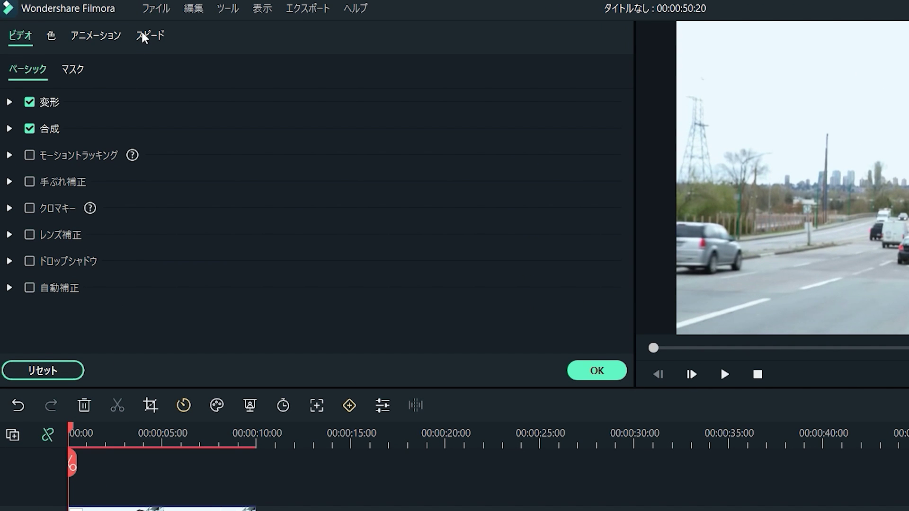
left_click(144, 36)
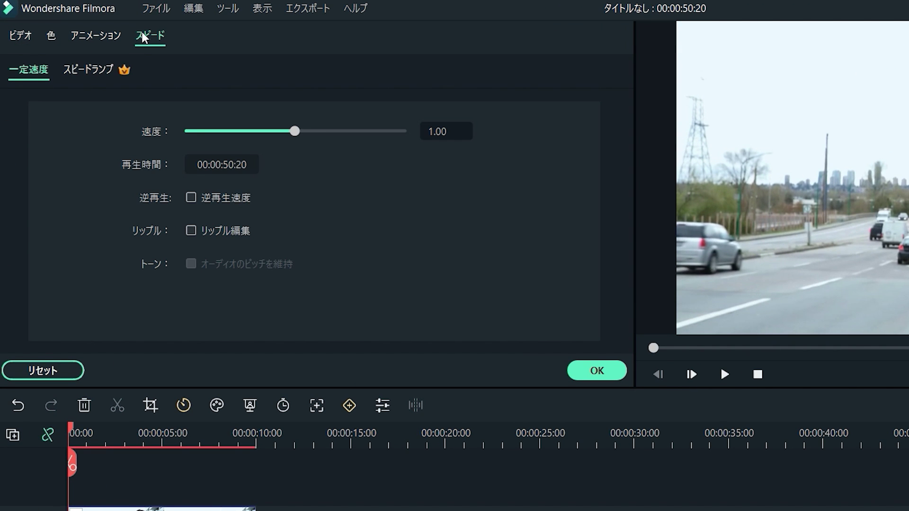
left_click(88, 71)
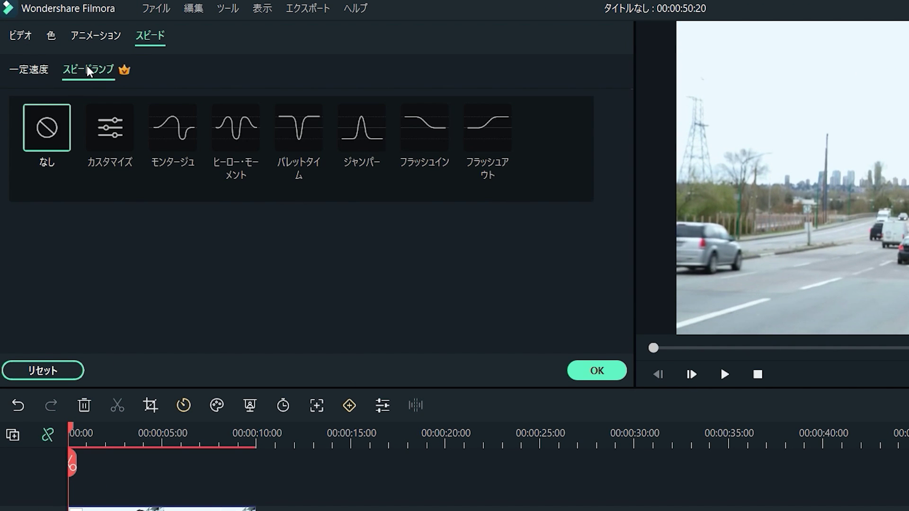
left_click(115, 140)
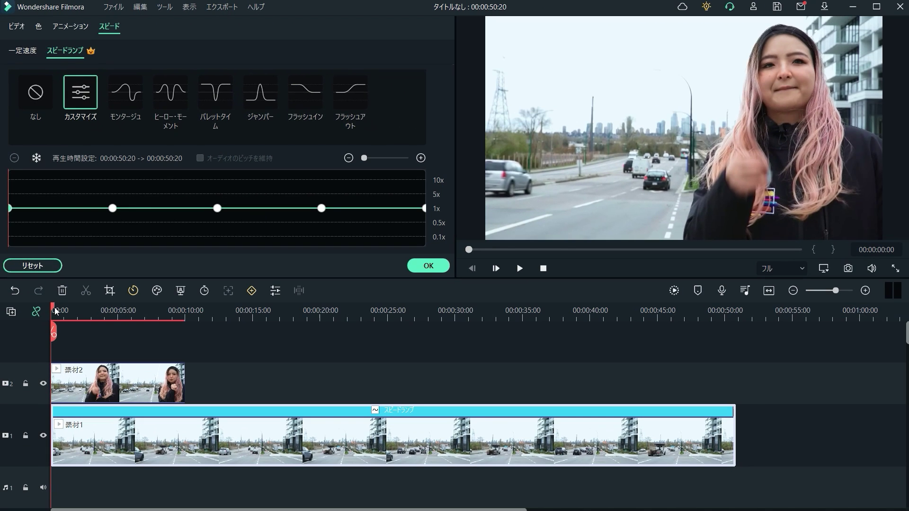
Add a 5.0-second freeze frame to 素材1 at 00:00:00:14
left_click_drag(59, 310, 60, 309)
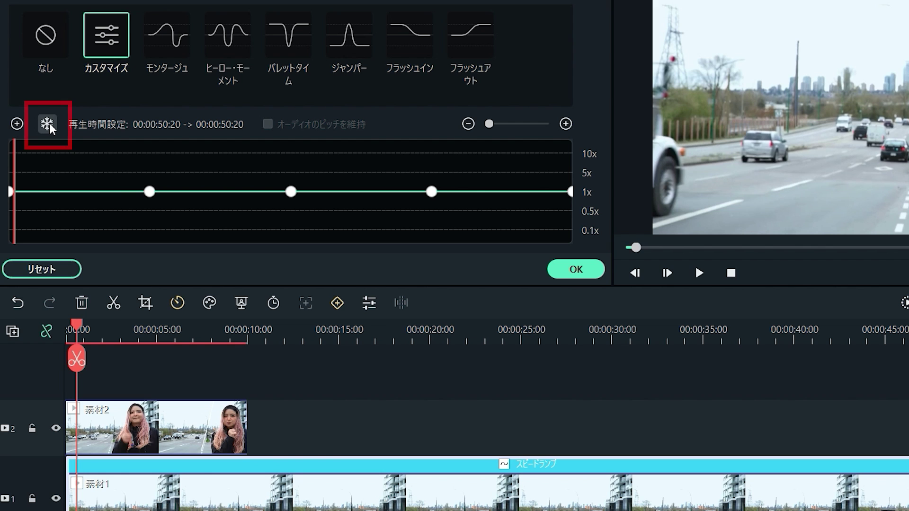
left_click(49, 123)
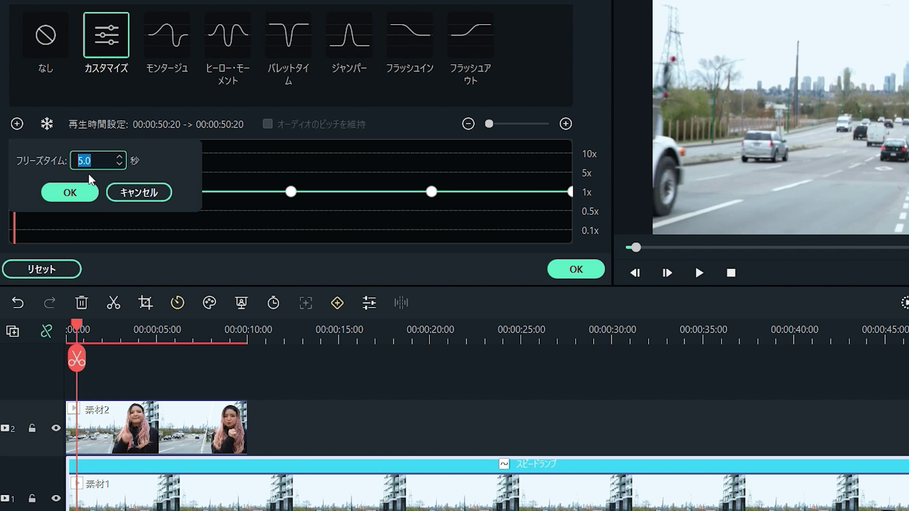
left_click(67, 201)
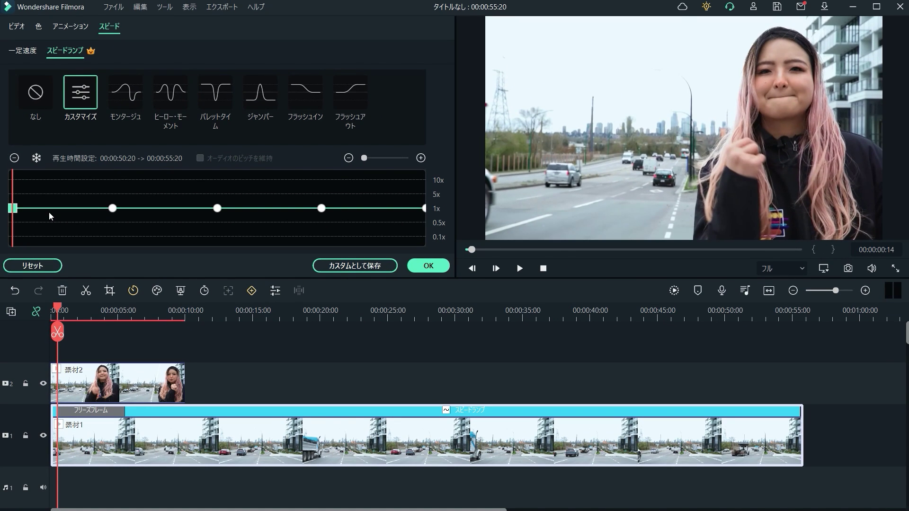
Remove the three middle points from the 素材1 speed curve and shorten its freeze frame to end at about 00:00:04:10
left_click(113, 209)
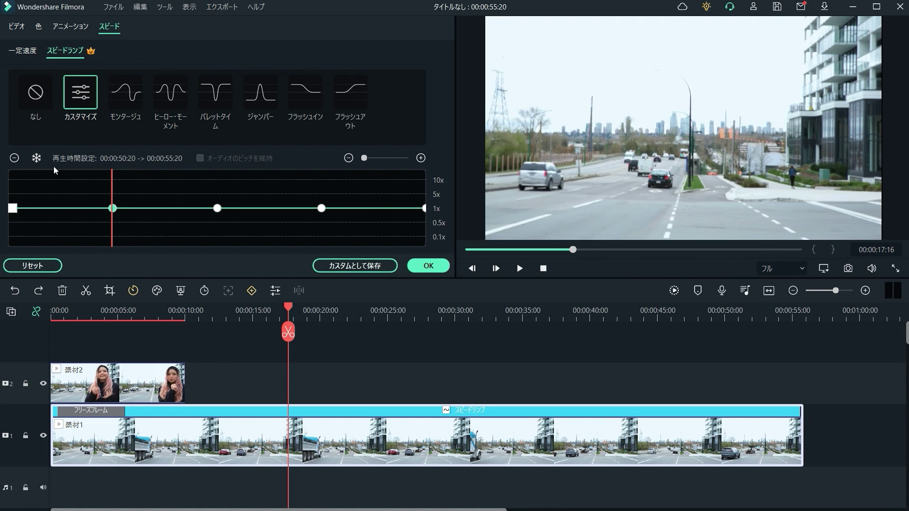
left_click(218, 206)
left_click(320, 207)
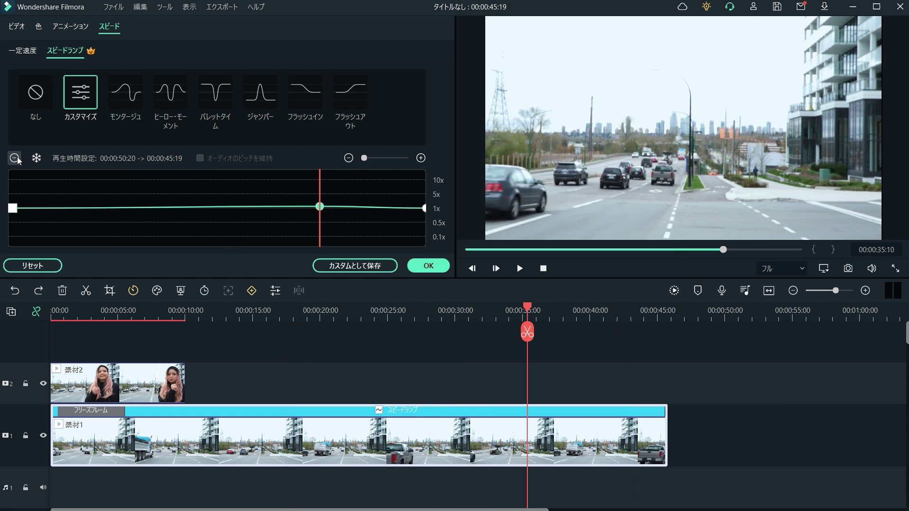
left_click(16, 159)
mouse_move(108, 310)
left_mouse_down()
mouse_move(77, 309)
mouse_move(113, 308)
left_mouse_up()
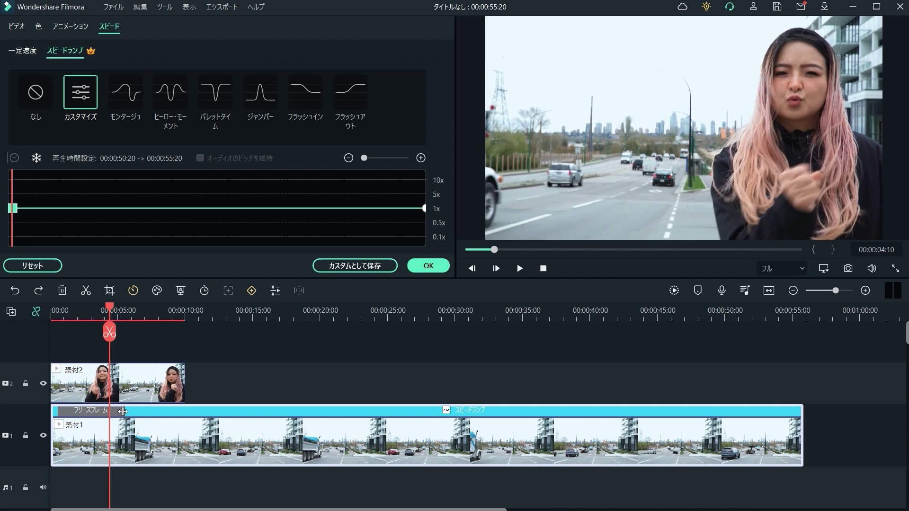
left_click_drag(122, 411, 111, 411)
Add a speed point at about 00:00:05:00, just after the freeze frame, and raise it to 10x
left_click(119, 310)
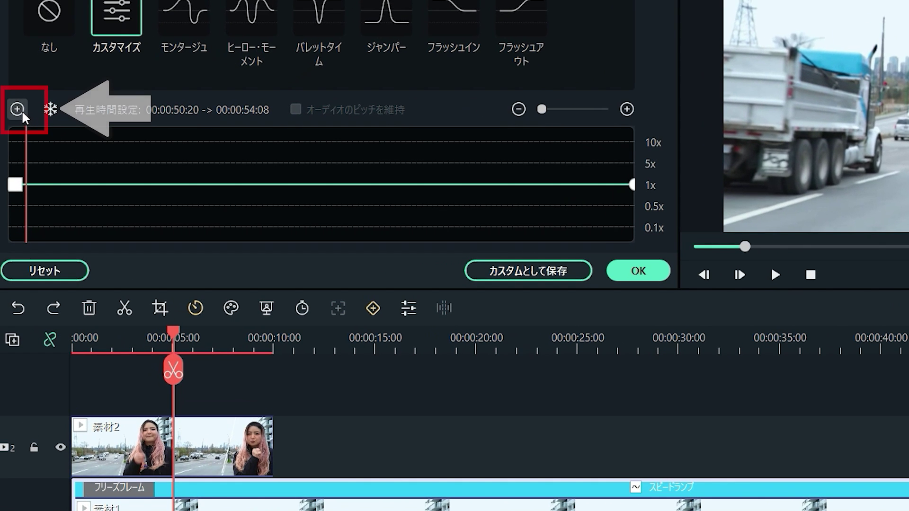
left_click(17, 110)
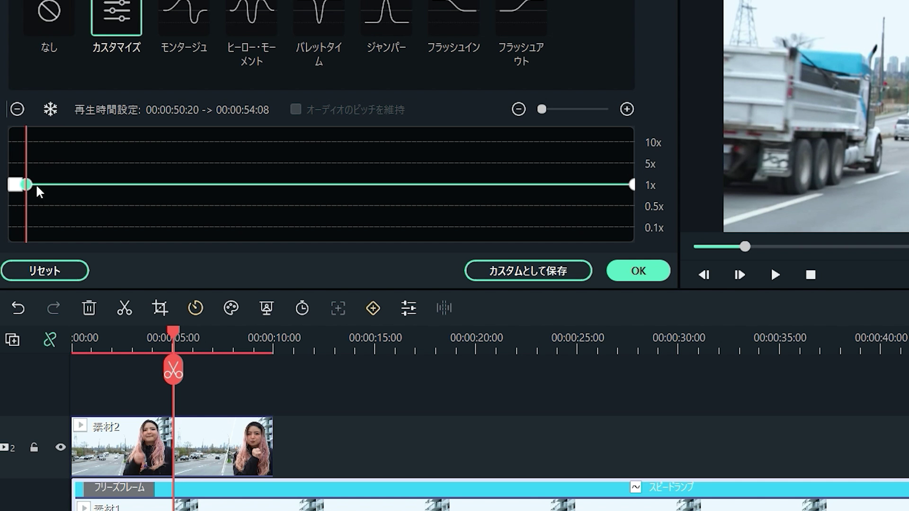
left_click_drag(27, 184, 32, 141)
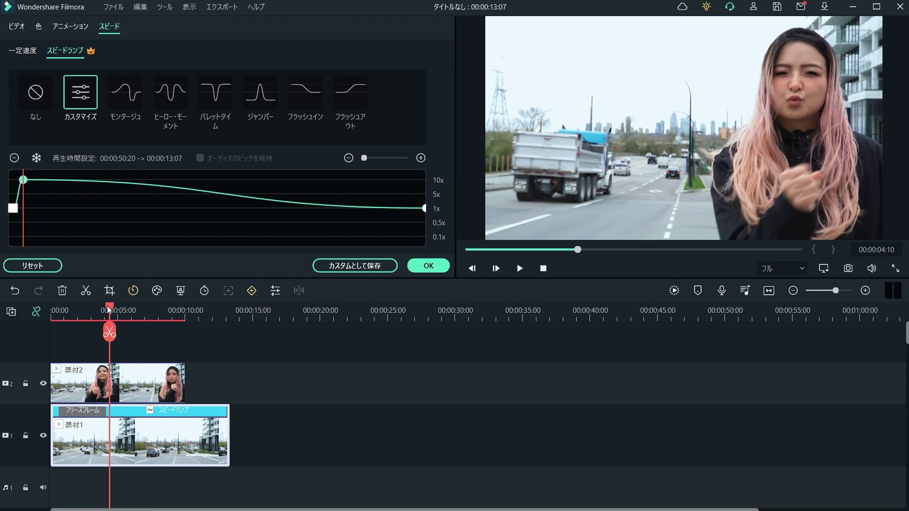
Add a second speed point at 00:00:07:20 on 素材1 and raise it to 10x
left_click_drag(109, 308, 157, 311)
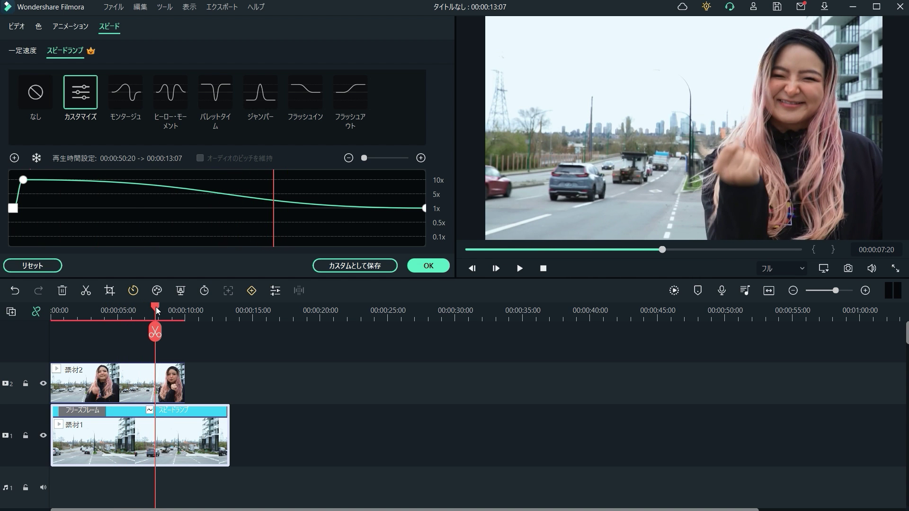
left_click(17, 161)
left_click_drag(273, 199, 273, 180)
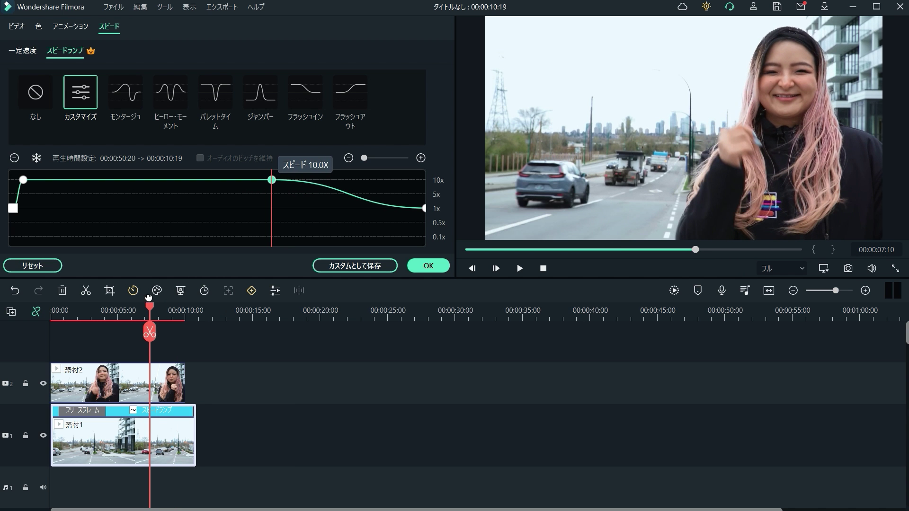
Add a third speed point at 00:00:07:20 lowered to about 1x, and shift the preceding 10x point closer to it
left_click_drag(151, 310, 157, 298)
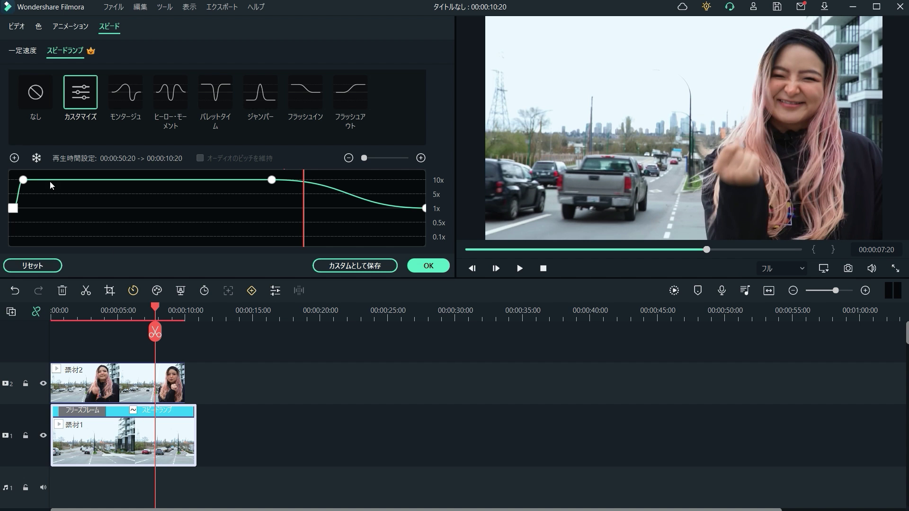
left_click(15, 157)
left_click_drag(303, 182, 300, 207)
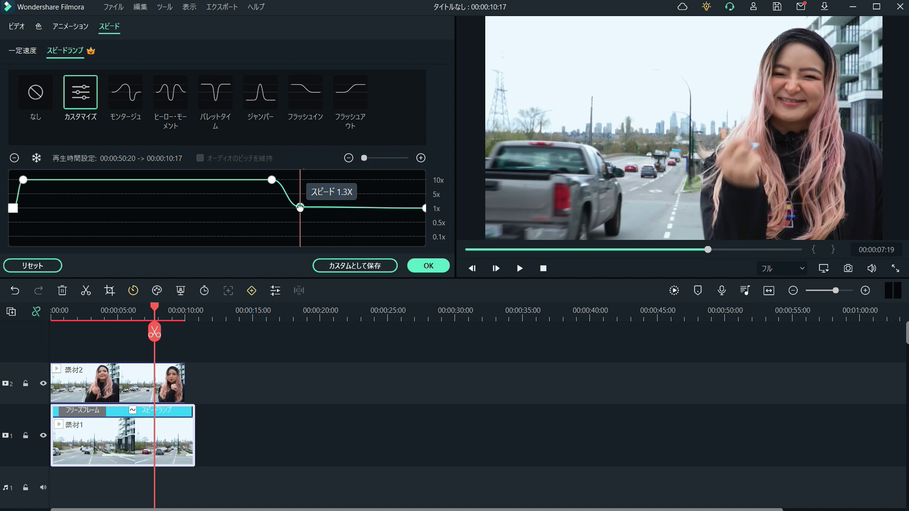
left_click_drag(271, 180, 283, 180)
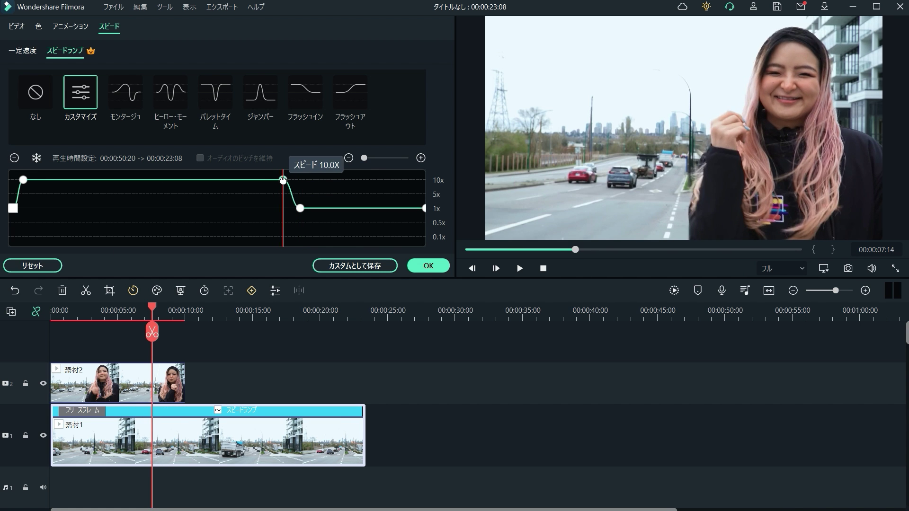
Play the edit from the start to check the freeze and speed changes, and return the playhead to the start
left_click_drag(180, 311, 68, 298)
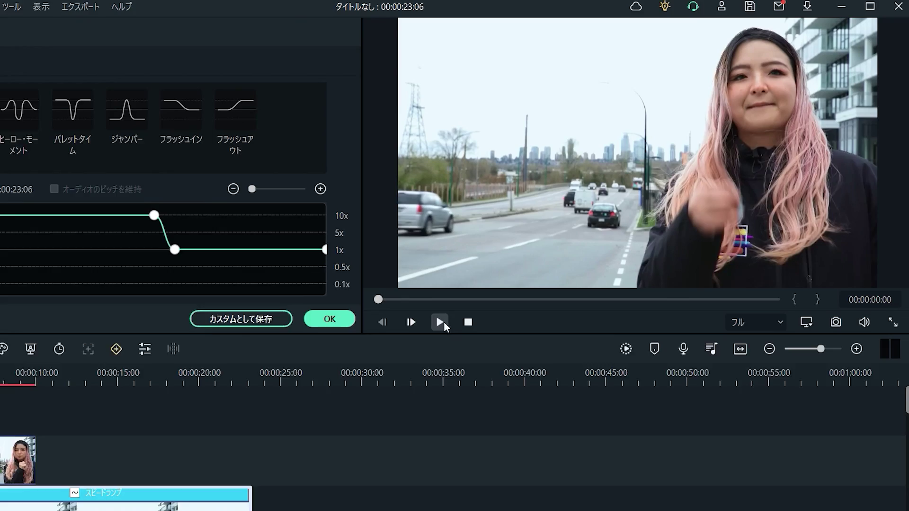
left_click(519, 269)
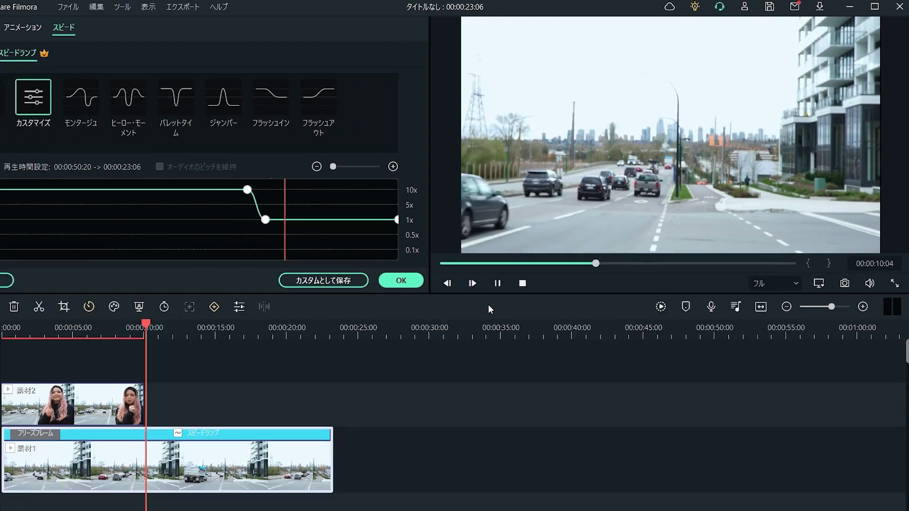
key("space")
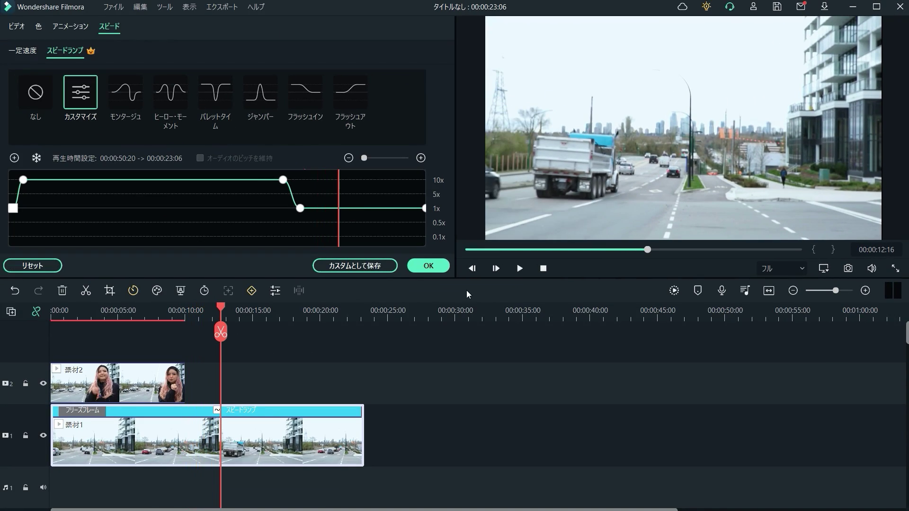
left_click_drag(221, 332, 59, 328)
left_click(53, 309)
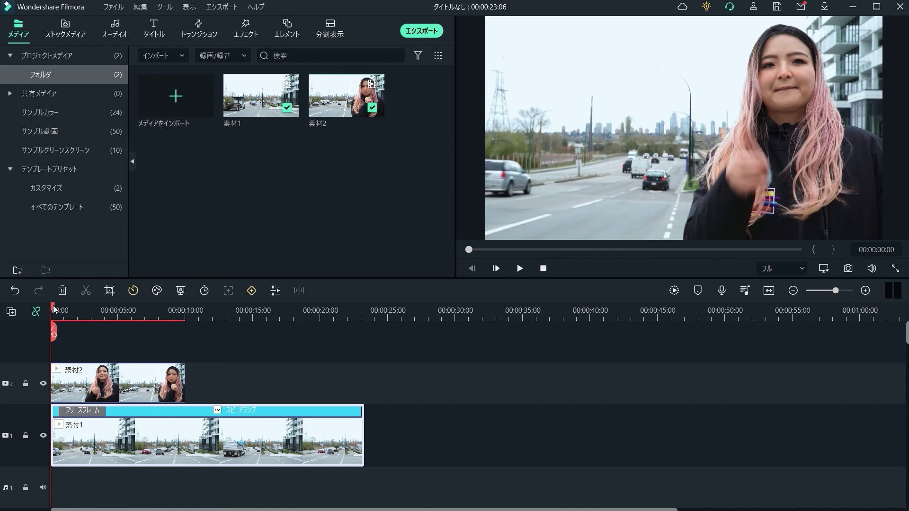
Place the Electricity - 19 element from the BlockBuster Electricity pack on a track above 素材2 at the start, and open its video settings
left_click(286, 29)
scroll(95, 209, "down", 5)
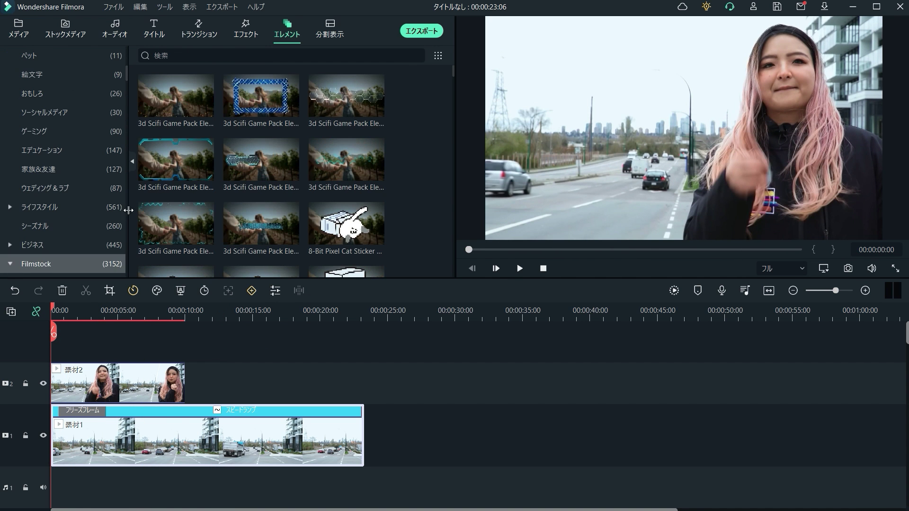
scroll(87, 237, "down", 7)
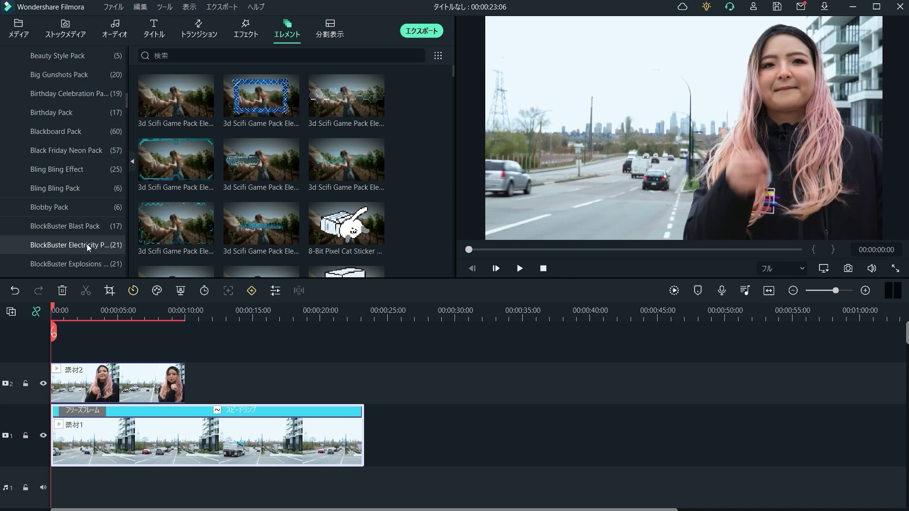
left_click(88, 246)
left_click_drag(453, 114, 452, 165)
left_click(61, 308)
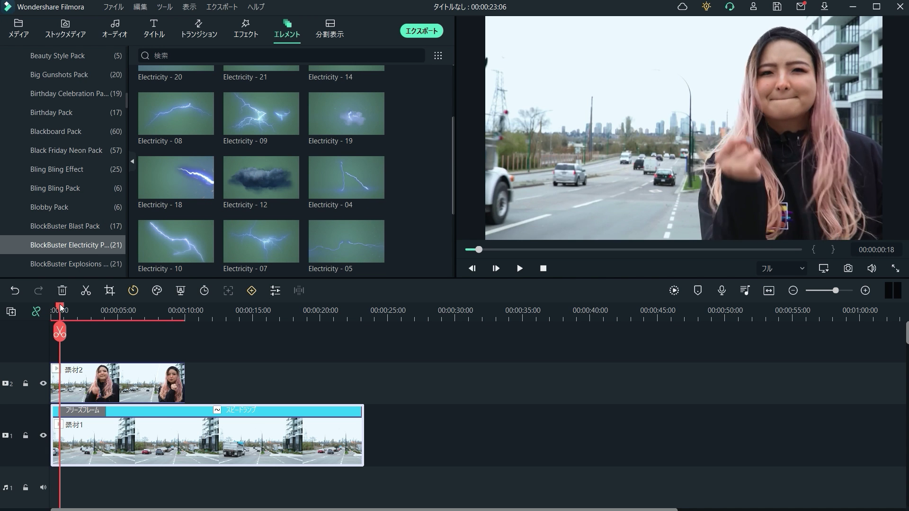
left_click_drag(346, 116, 59, 379)
double_click(63, 383)
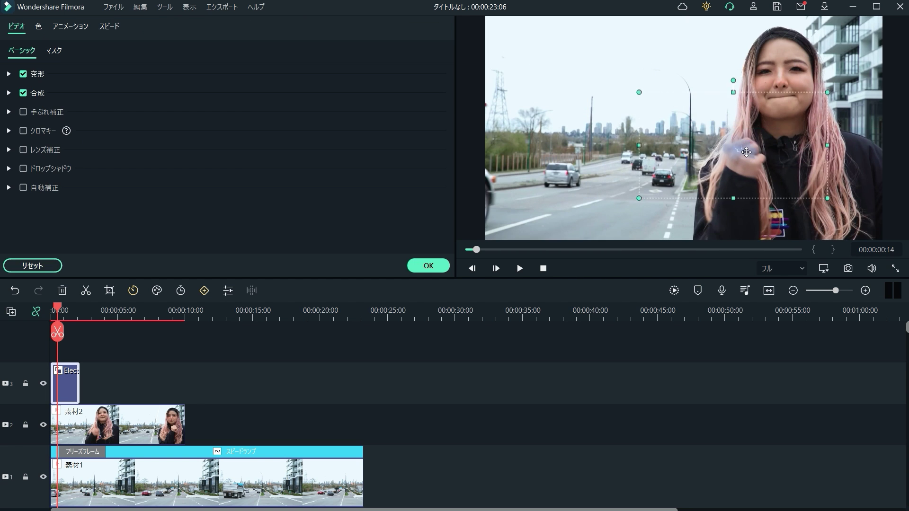
Duplicate the Electricity - 19 clip on its track around 00:00:04:12 and place it over the woman's raised fist
left_click_drag(57, 308, 111, 305)
left_click(429, 266)
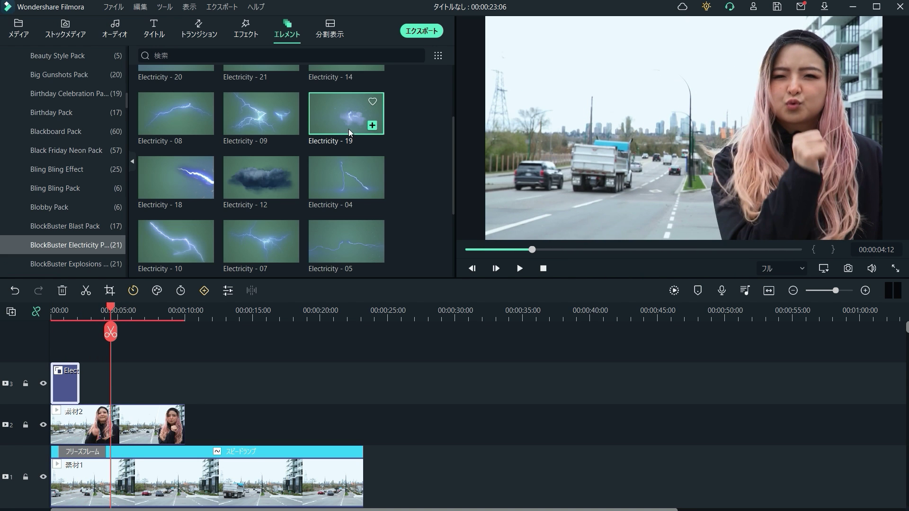
left_click_drag(107, 379, 103, 374)
double_click(119, 386)
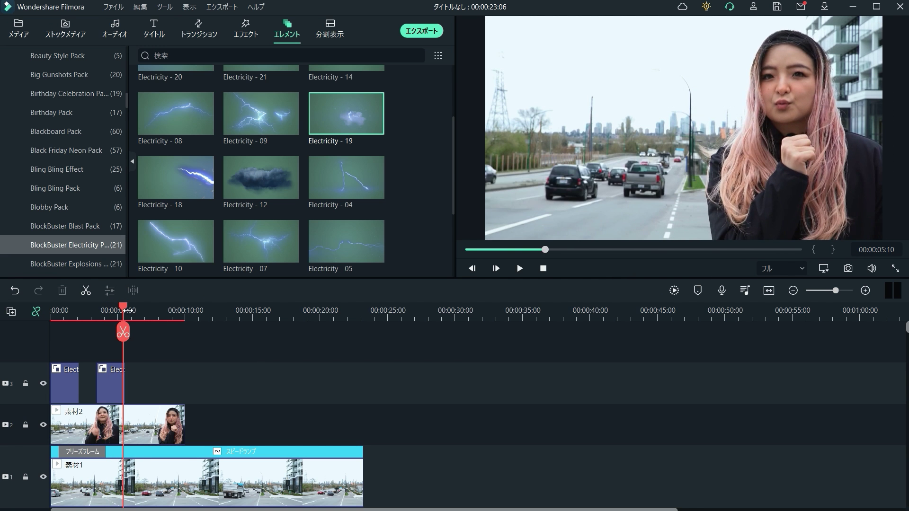
left_click_drag(123, 308, 168, 312)
Set the first Electricity - 19 clip's speed to 4x and shift it to the start of the freeze frame
left_click(90, 381)
left_click(133, 291)
mouse_move(196, 364)
left_click(286, 363)
left_click(80, 373)
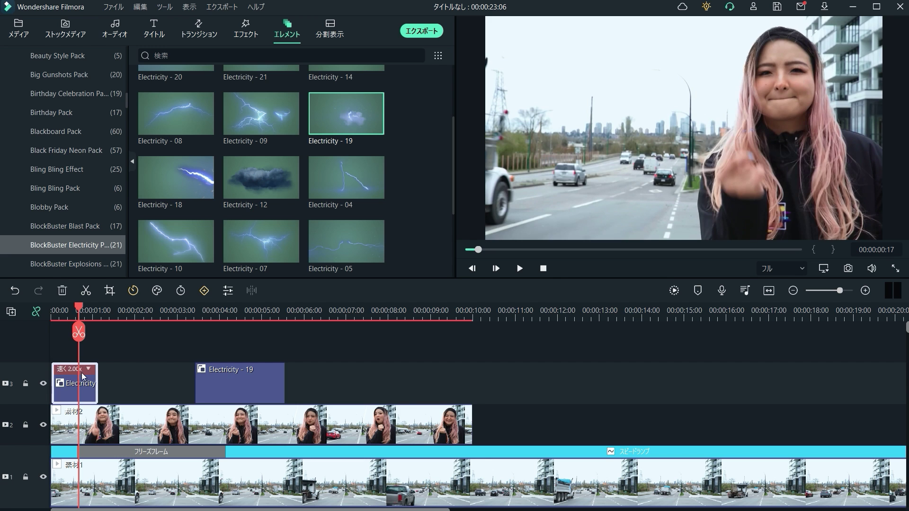
left_click(134, 291)
left_click(287, 377)
left_click_drag(62, 386, 85, 385)
left_click(62, 313)
Set the second Electricity - 19 clip's speed to 4x and shift it to just after the end of the freeze frame
left_click(228, 386)
left_click(134, 290)
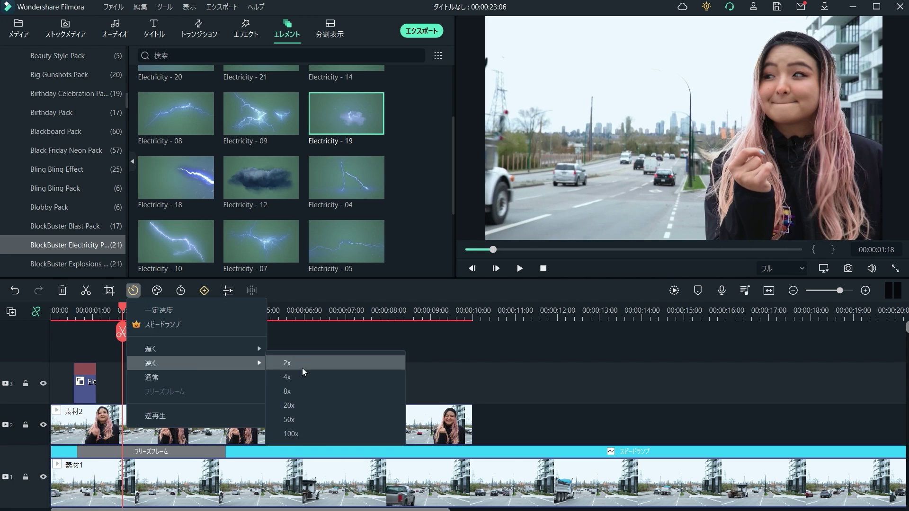
left_click(294, 377)
left_click_drag(207, 386, 229, 386)
left_click(219, 312)
left_click_drag(221, 314, 282, 323)
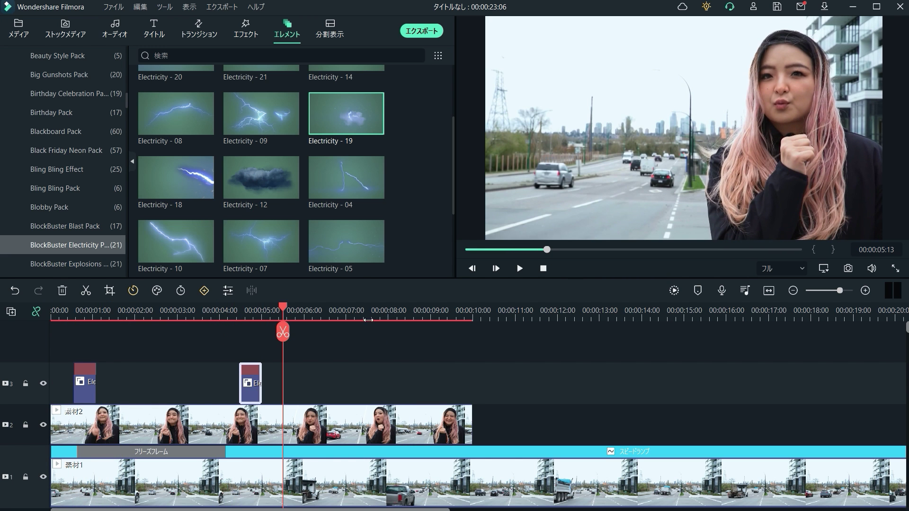
Add the アップダウン2 effect from the ぶれ filters at the start of a new track above the Electricity clips
scroll(327, 320, "down", 2)
scroll(326, 320, "up", 1)
left_click_drag(169, 312, 51, 312)
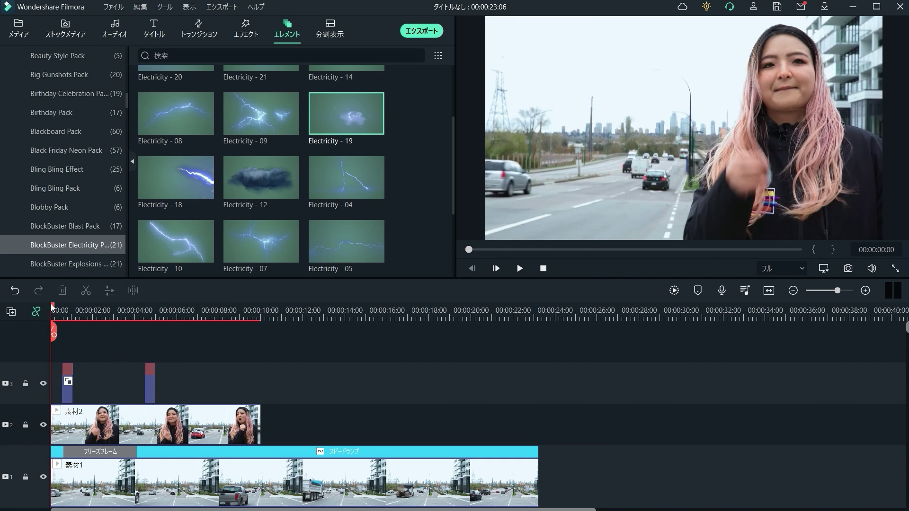
left_click(242, 29)
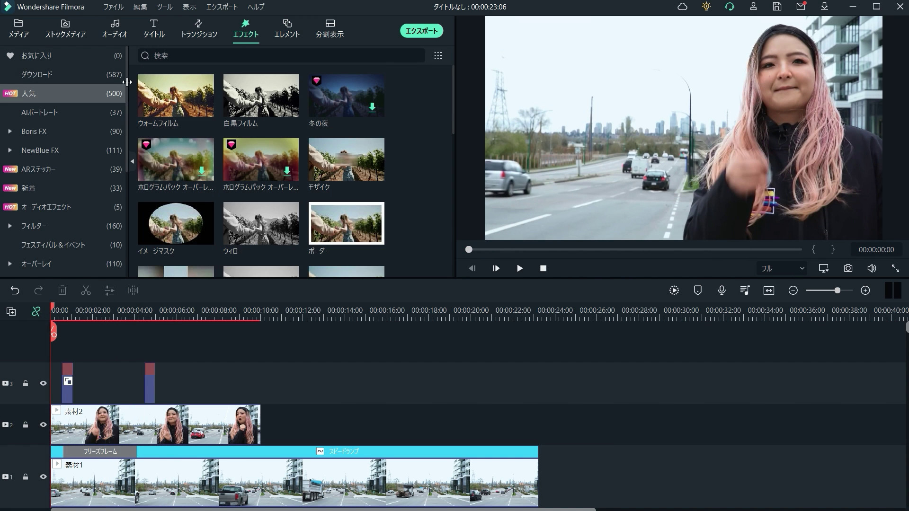
left_click_drag(127, 87, 127, 162)
left_click(11, 94)
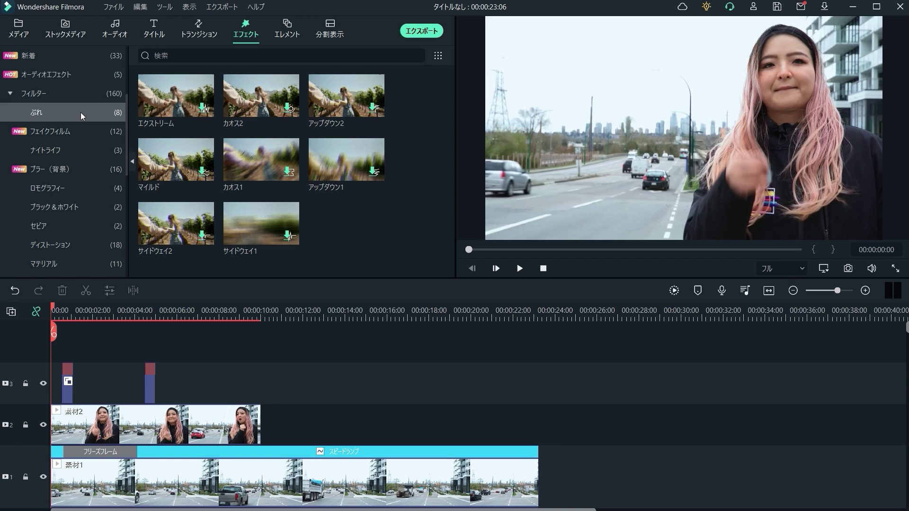
left_click_drag(292, 251, 57, 348)
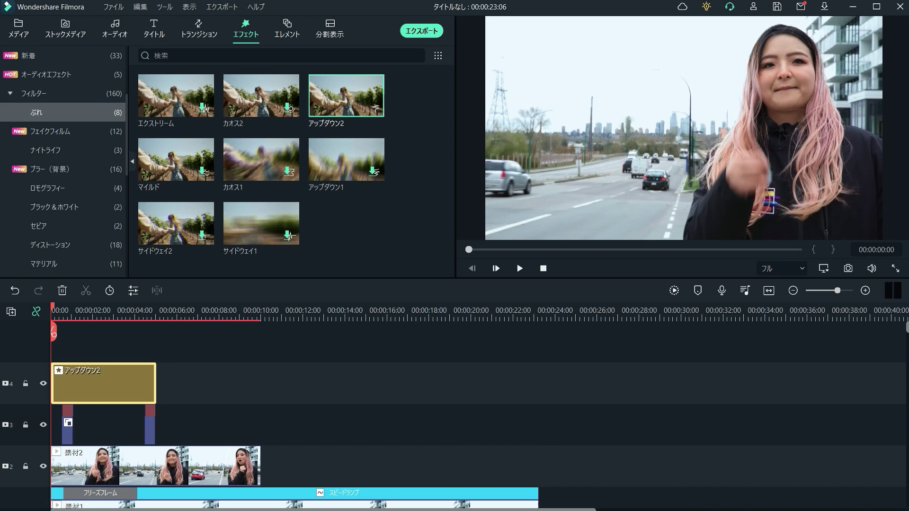
Shorten the アップダウン2 effect and move it above the first Electricity clip so it starts at 00:00:00:16
left_click_drag(156, 382, 62, 381)
left_click_drag(71, 309, 123, 309)
left_click_drag(116, 377, 80, 378)
left_click_drag(66, 383, 131, 383)
left_click_drag(143, 379, 158, 379)
left_click_drag(140, 383, 158, 383)
left_click(121, 308)
scroll(121, 308, "down", 1)
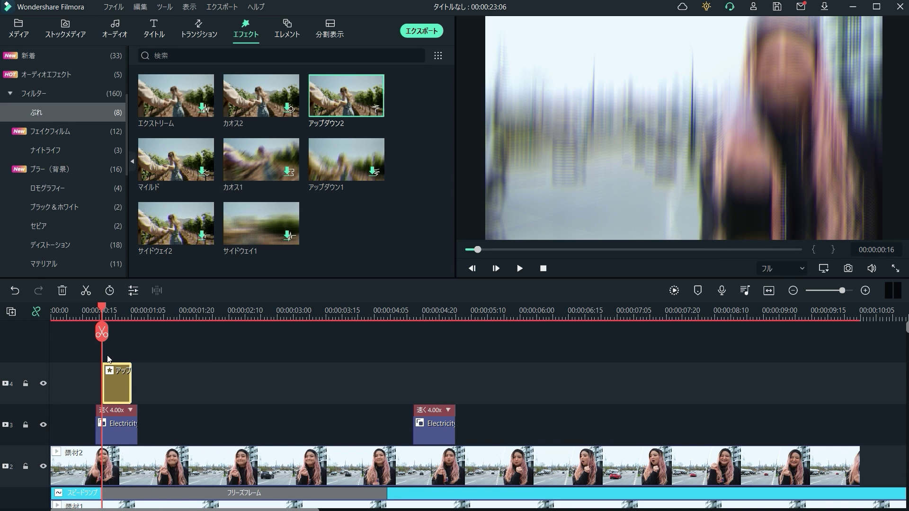
scroll(283, 312, "down", 1)
Duplicate the アップダウン2 effect on its track at 00:00:04:14 and again at about 00:00:07:16
key("space")
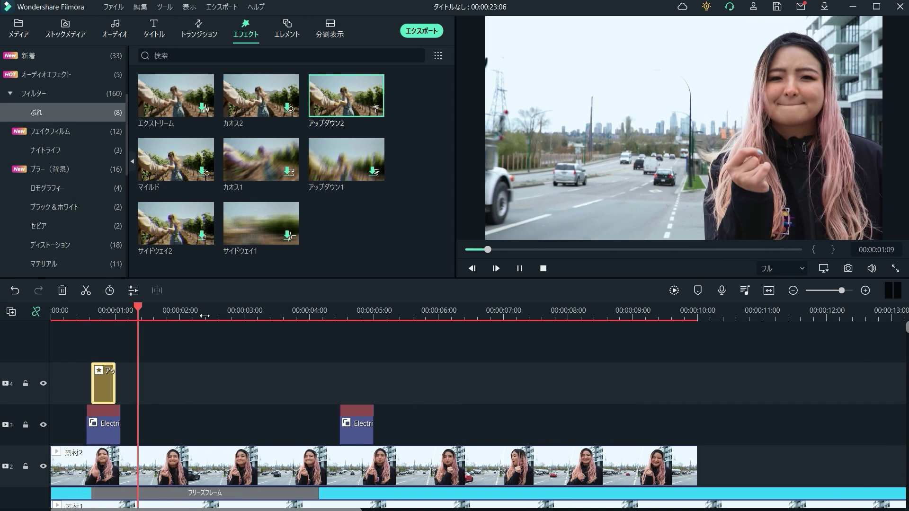
key("space")
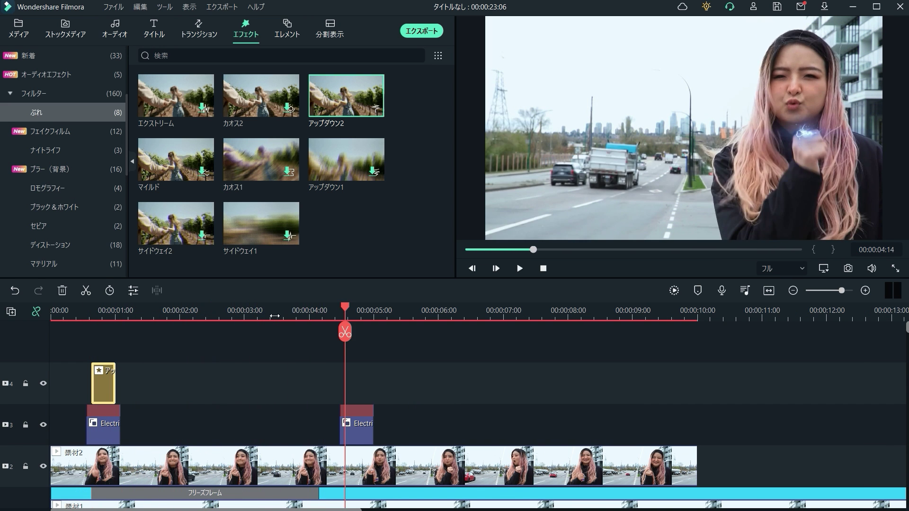
key("ctrl+v")
key("space")
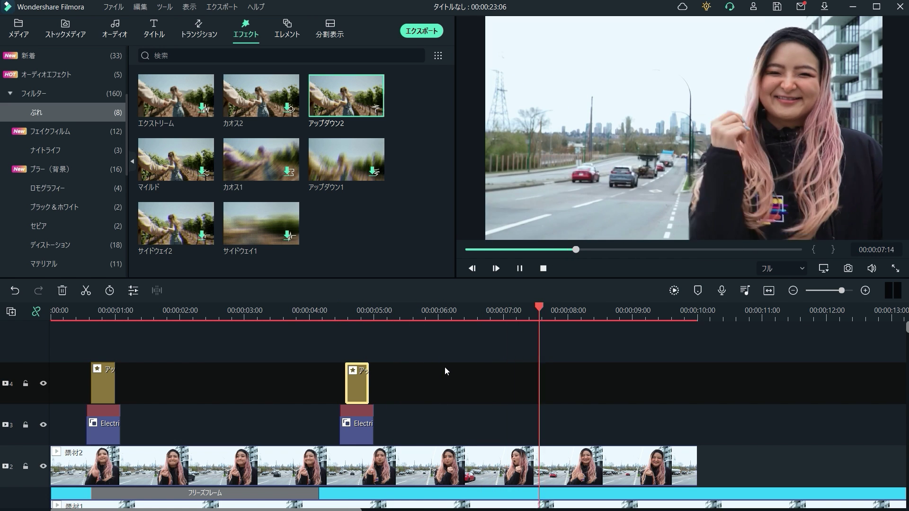
key("space")
key("ctrl+v")
key("space")
key("space")
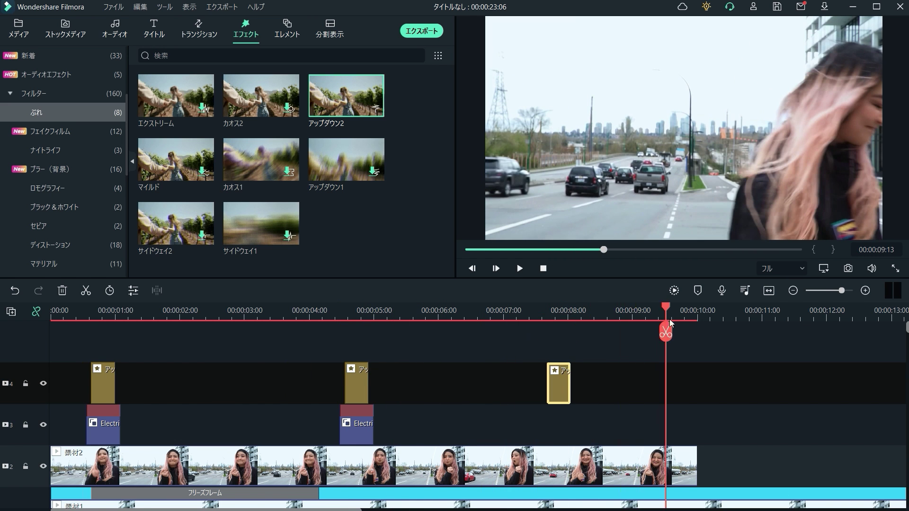
Split 素材1 at 00:00:10:00, where 素材2 ends, and delete the remaining part
scroll(377, 400, "down", 1)
left_click_drag(458, 331, 52, 331)
scroll(412, 328, "down", 1)
left_click_drag(454, 310, 479, 313)
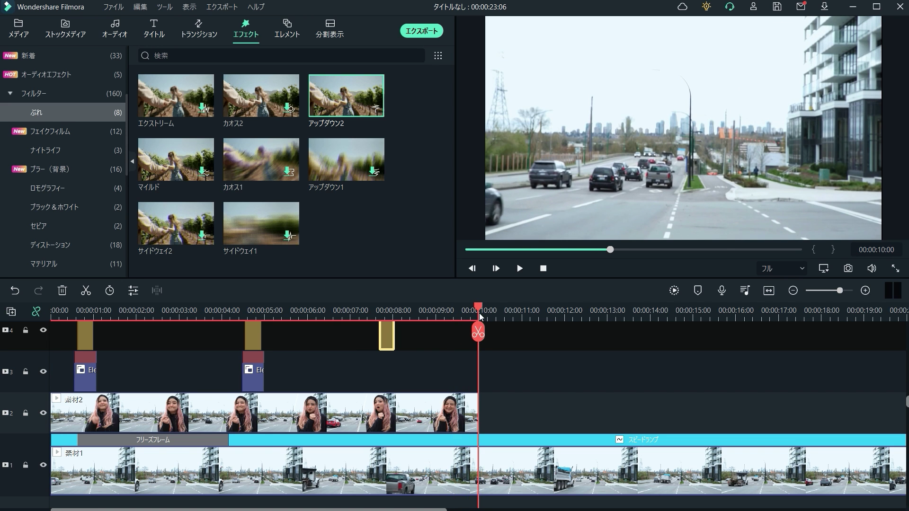
left_click(561, 459)
left_click(478, 334)
left_click(557, 454)
key("Delete")
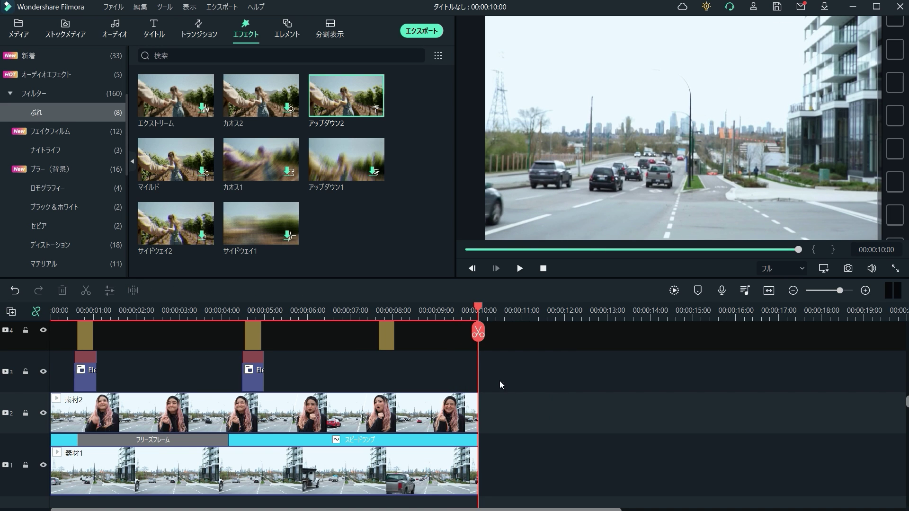
Return the playhead to the start and play the edit to check the electricity and shake effects
left_click_drag(482, 308, 42, 321)
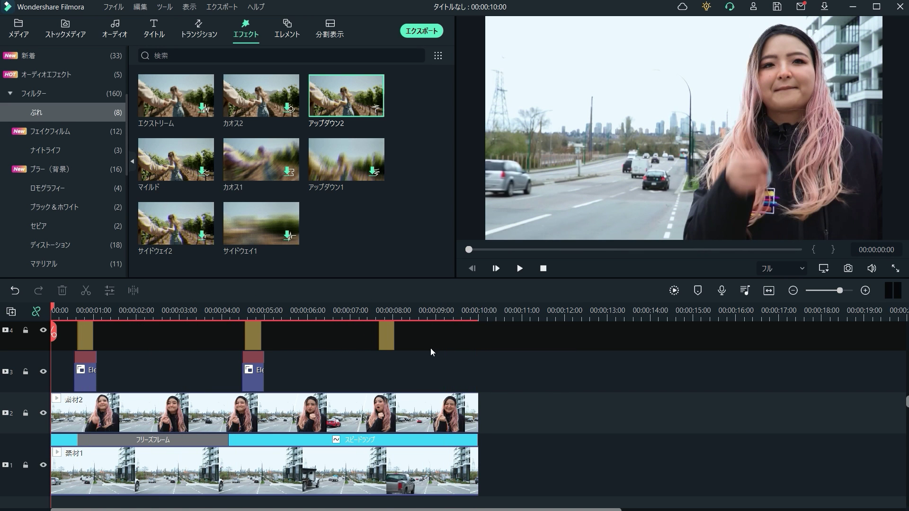
left_click(519, 268)
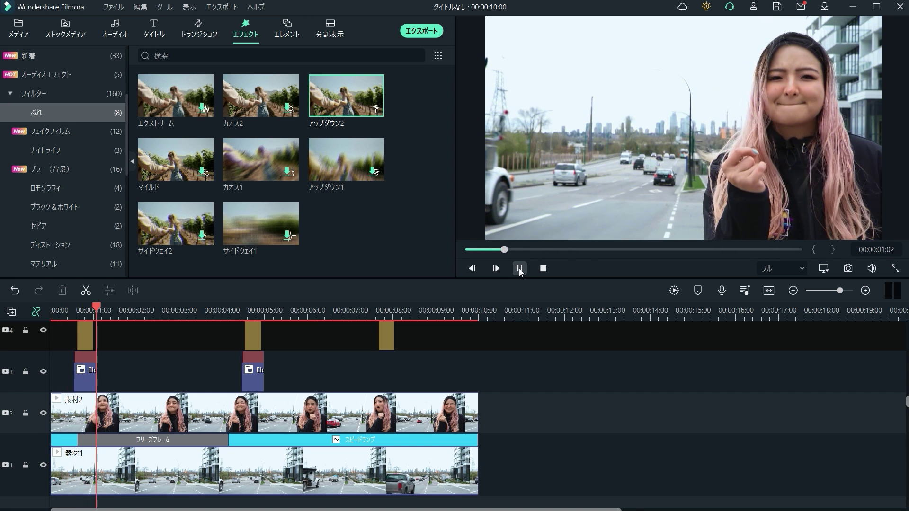